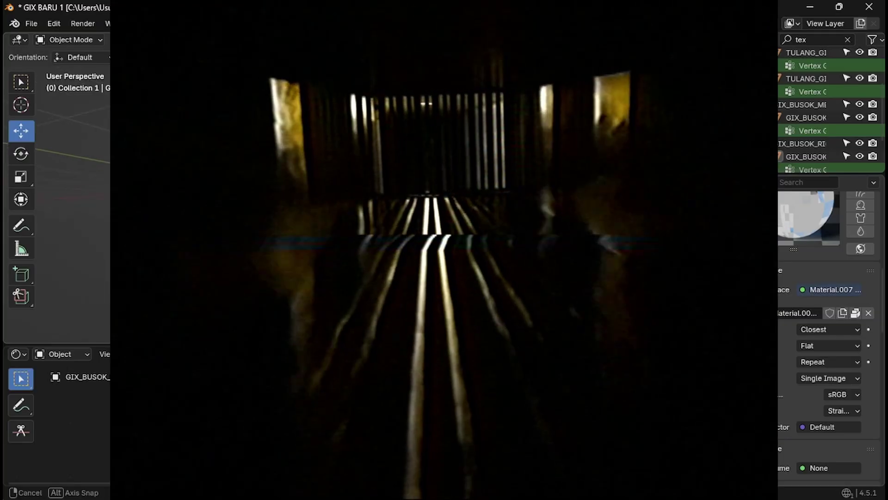
- Examine the rigged cat characters lined up in the scene from several angles
scroll(395, 267, "up", 5)
scroll(412, 229, "down", 6)
scroll(409, 280, "up", 5)
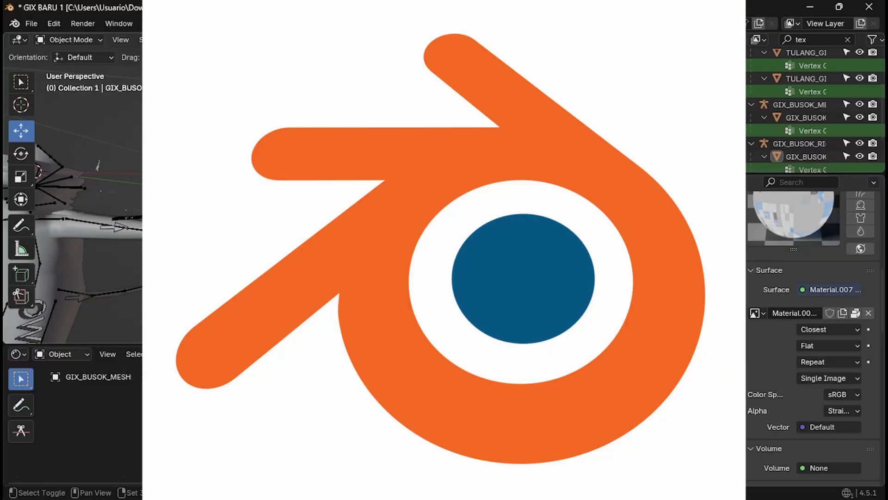
middle_click_drag(326, 212, 358, 280)
middle_click_drag(523, 247, 465, 234)
middle_click_drag(574, 240, 407, 233, "shift")
middle_click_drag(526, 230, 462, 219, "shift")
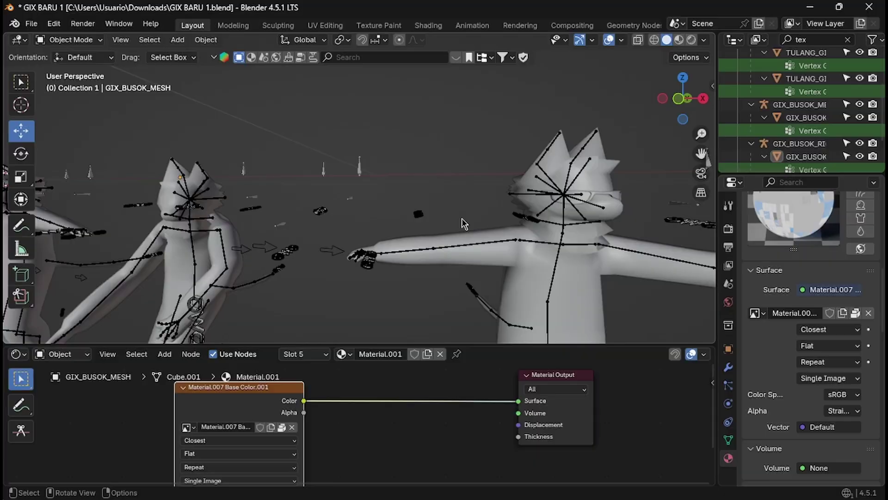
middle_click_drag(305, 214, 516, 257, "shift")
scroll(471, 260, "up", 3)
middle_click_drag(317, 246, 374, 278)
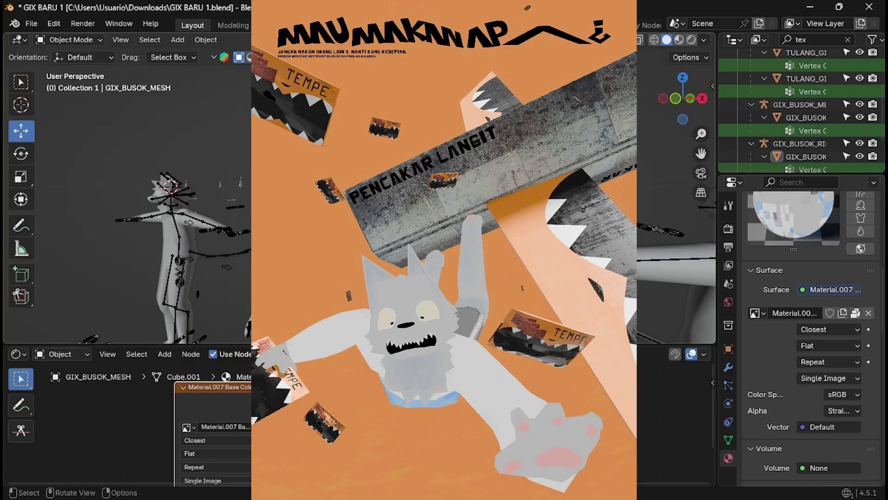
mouse_move(357, 208)
middle_mouse_down()
mouse_move(407, 215)
mouse_move(323, 213)
mouse_move(477, 214)
mouse_move(370, 213)
middle_mouse_up()
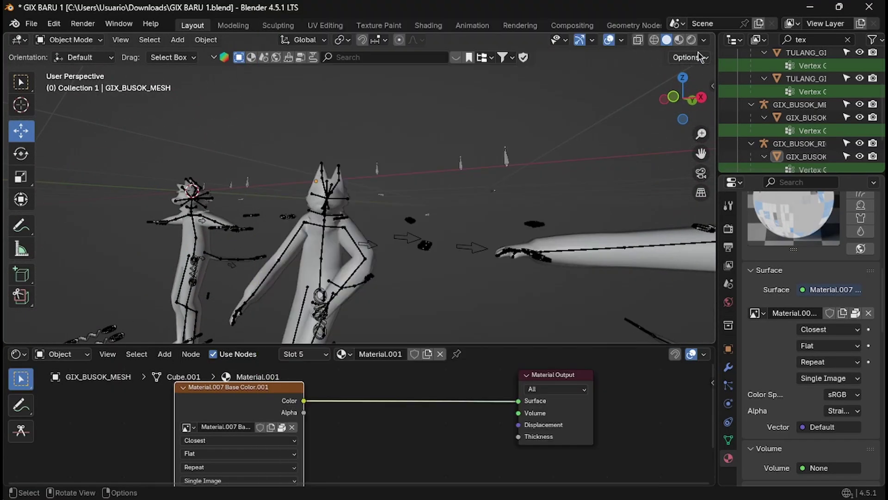
middle_click_drag(380, 280, 434, 271)
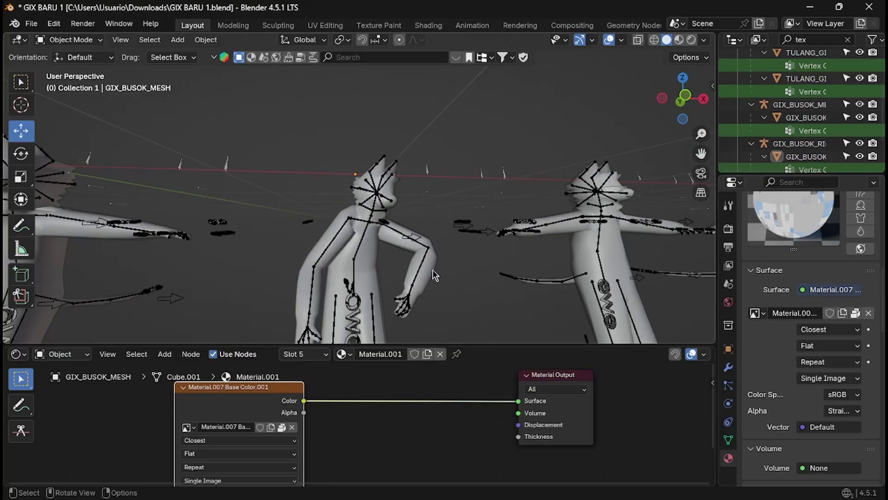
middle_click_drag(488, 265, 398, 224)
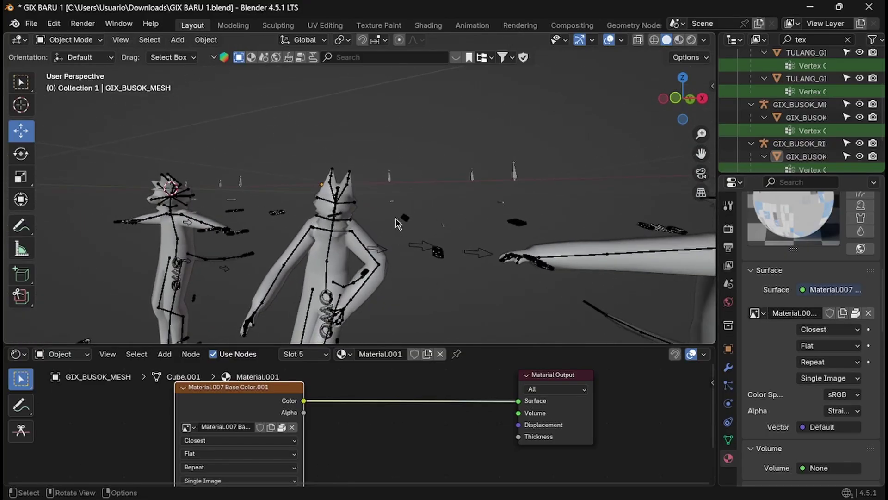
- Set the solid viewport shading's object color to Texture
left_click(703, 40)
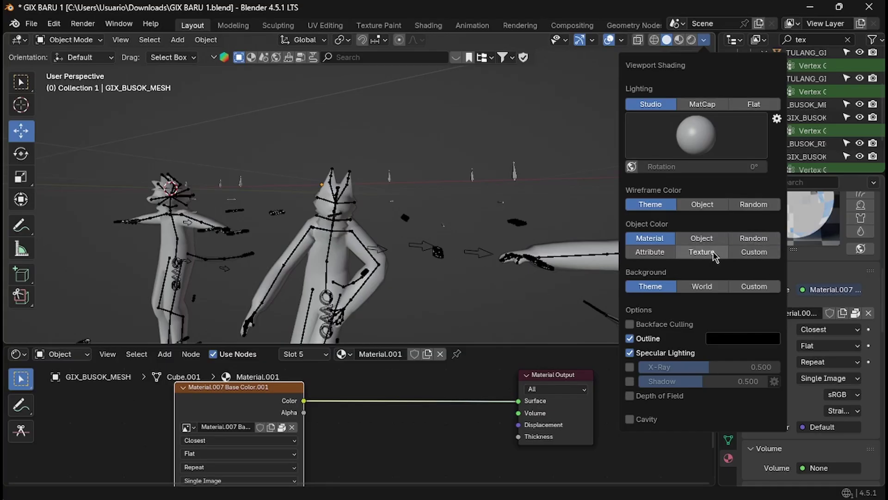
left_click(696, 253)
middle_click_drag(410, 167, 379, 213)
scroll(456, 206, "down", 4)
scroll(382, 240, "up", 3)
middle_click_drag(252, 164, 433, 227)
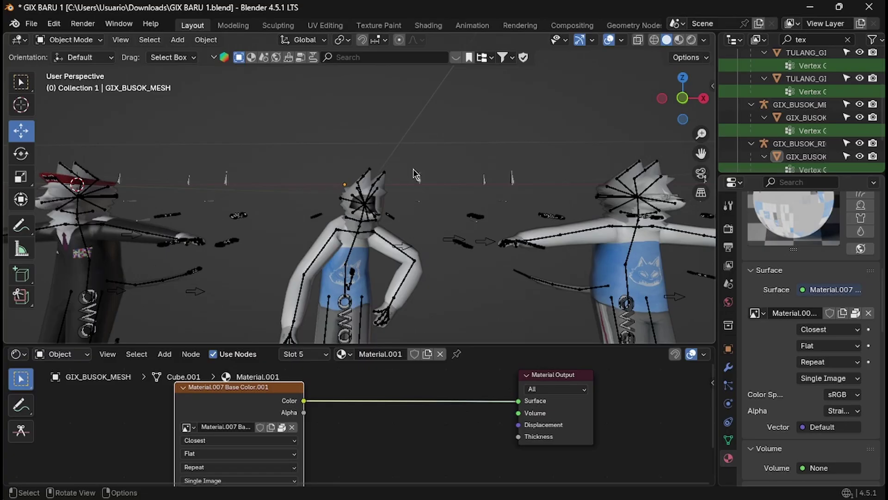
scroll(413, 168, "down", 3)
middle_click_drag(415, 171, 442, 174)
- Select the hand-on-hip character's mesh together with its rig and face control armature
left_click(368, 225)
scroll(370, 229, "up", 5)
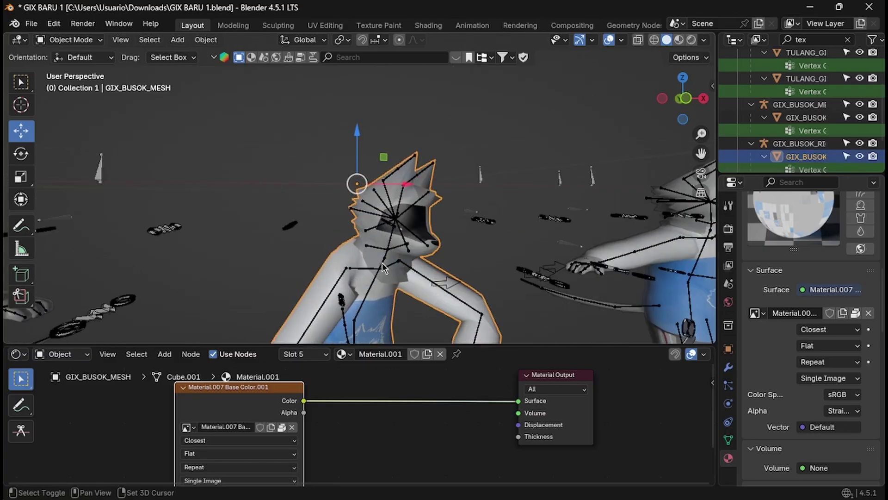
left_click(382, 262, "shift")
left_click(483, 175, "shift")
scroll(483, 179, "down", 4)
mouse_move(482, 181)
middle_mouse_down()
mouse_move(429, 229)
mouse_move(468, 229)
mouse_move(475, 191)
middle_mouse_up()
scroll(475, 192, "down", 3)
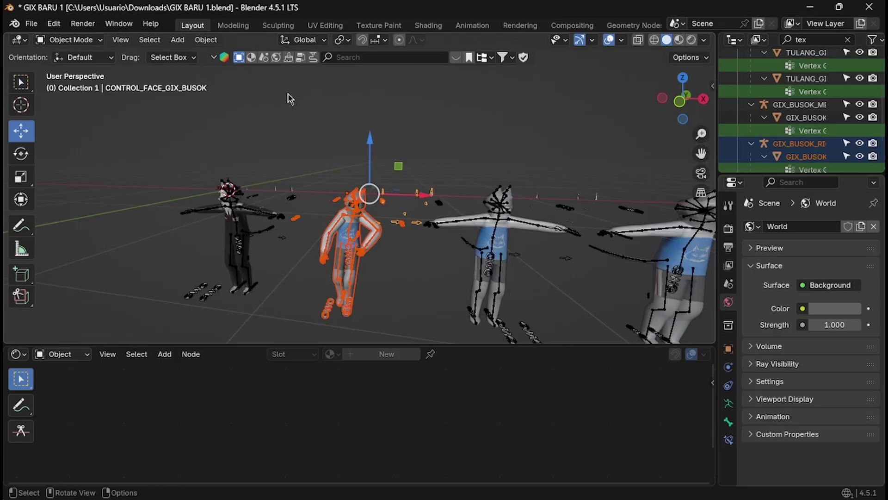
- Examine the neighbouring T-posed characters and the selected character with their textures shown
left_click_drag(699, 153, 439, 119)
scroll(595, 193, "up", 5)
middle_click_drag(595, 193, 564, 187)
scroll(563, 186, "down", 2)
scroll(563, 185, "down", 4)
middle_click_drag(481, 180, 520, 179)
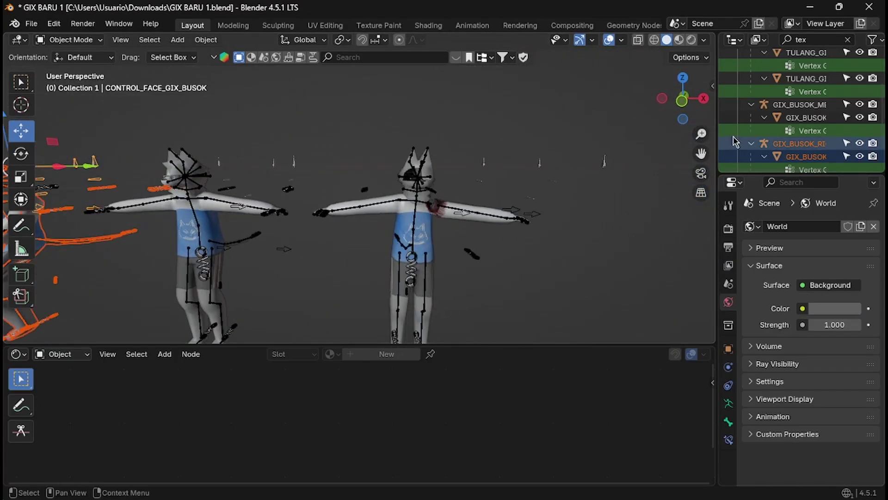
left_click_drag(700, 153, 887, 114)
scroll(432, 242, "up", 5)
scroll(481, 217, "down", 3)
middle_click_drag(523, 185, 523, 197)
scroll(454, 184, "up", 3)
scroll(460, 194, "down", 3)
middle_click_drag(463, 194, 479, 196)
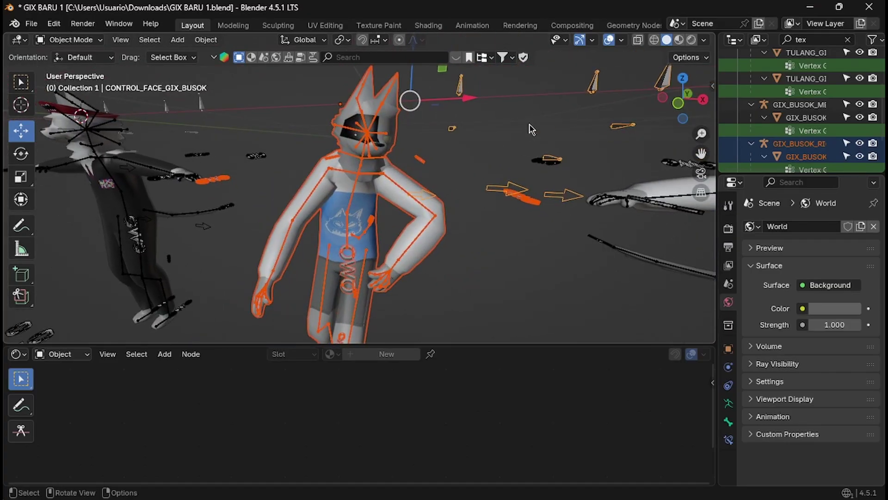
- Isolate the selected character in local view, clear the selection and display it in Material Preview shading
key("KP_Divide")
mouse_move(527, 189)
middle_mouse_down()
mouse_move(498, 200)
mouse_move(539, 185)
middle_mouse_up()
left_click(550, 148)
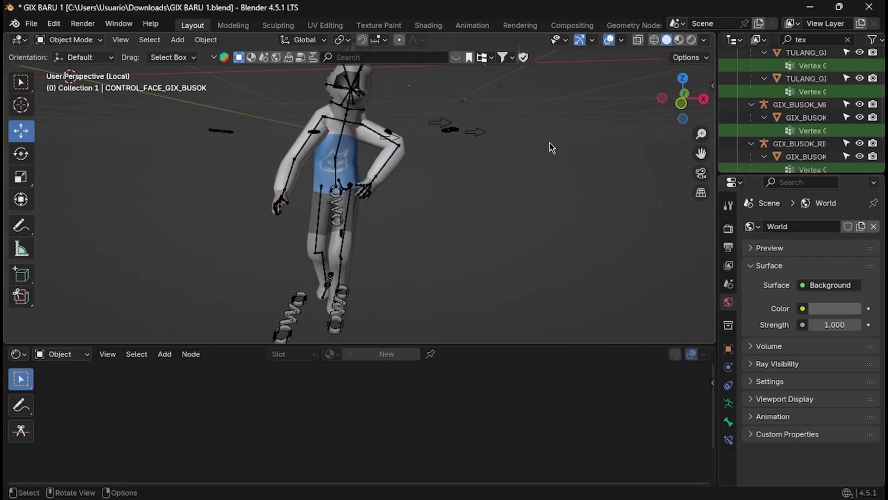
left_click(677, 40)
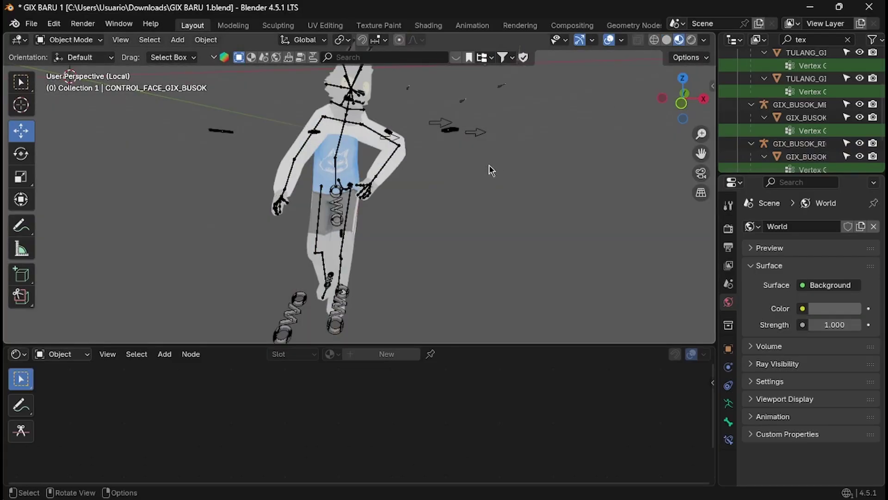
scroll(555, 166, "down", 2)
scroll(655, 148, "up", 2)
- Select the character's armature GIX_BUSOK_RIG and put it in Pose Mode
left_click_drag(701, 153, 742, 246)
scroll(504, 179, "up", 4)
middle_click_drag(497, 180, 372, 218)
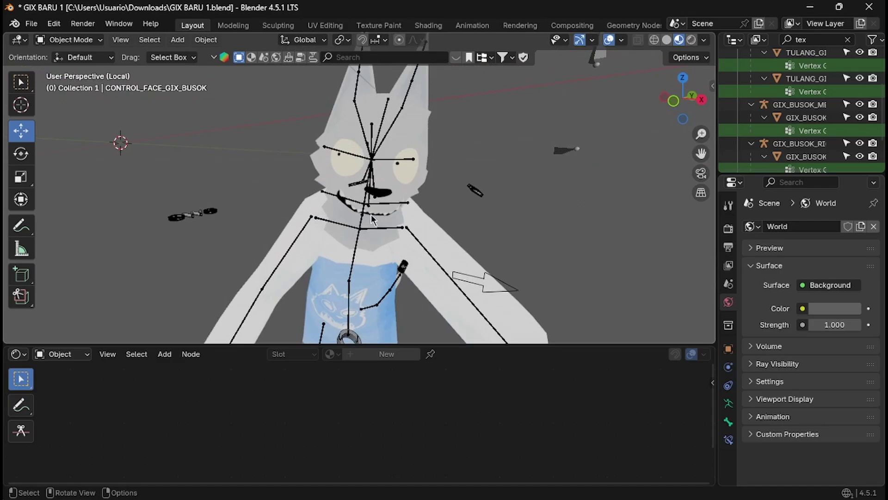
left_click(367, 227)
scroll(366, 227, "down", 5)
left_click(74, 41)
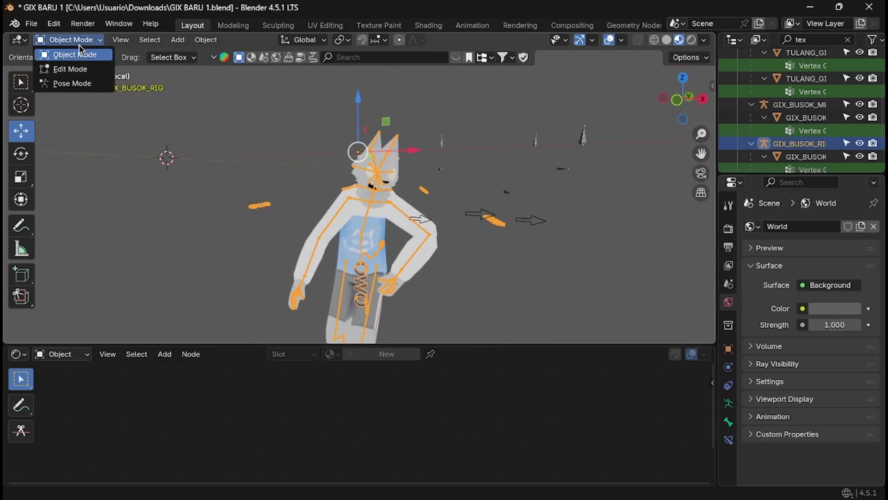
left_click(73, 84)
- Rotate the left upper arm bone TANGAN KIRI ATAS 1
middle_click_drag(478, 200, 429, 212)
left_click(369, 197)
scroll(391, 239, "up", 2)
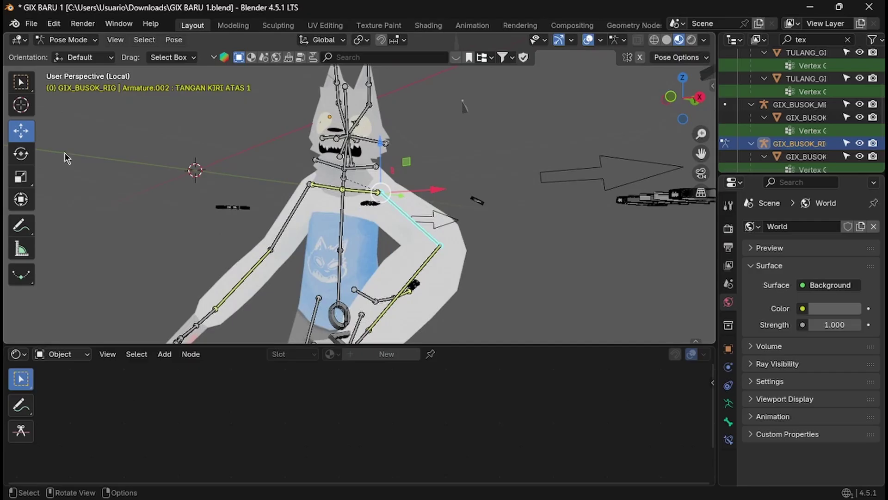
left_click(33, 152)
left_click_drag(349, 195, 479, 104)
- Try rotating the tail base bone tulang ekor, undo the rotation and clear the bone selection
middle_click_drag(473, 157, 365, 227)
left_click(336, 264)
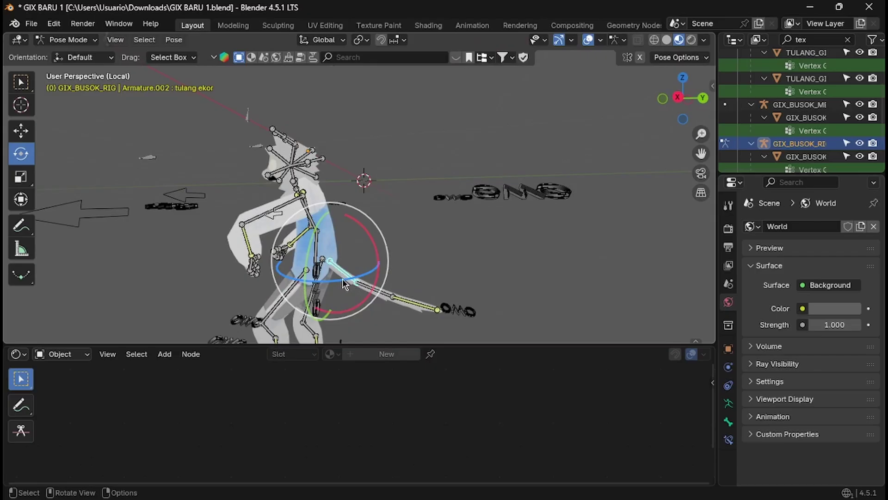
left_click_drag(342, 280, 419, 276)
key("ctrl+z")
left_click(515, 272)
middle_click_drag(516, 272, 640, 193)
left_click(463, 225)
left_click(639, 193)
- Move the knee control bone mark zuckerberg along the Y and X axes, undoing the last sideways shift
left_click_drag(701, 153, 652, 16)
middle_click_drag(489, 220, 558, 260)
left_click(467, 191)
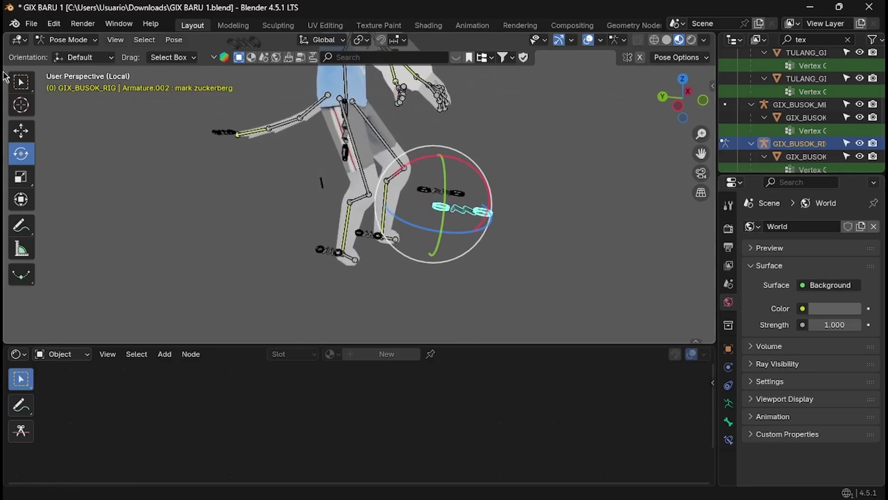
left_click(24, 138)
scroll(453, 170, "up", 1)
mouse_move(464, 166)
left_mouse_down()
mouse_move(468, 143)
mouse_move(464, 166)
left_mouse_up()
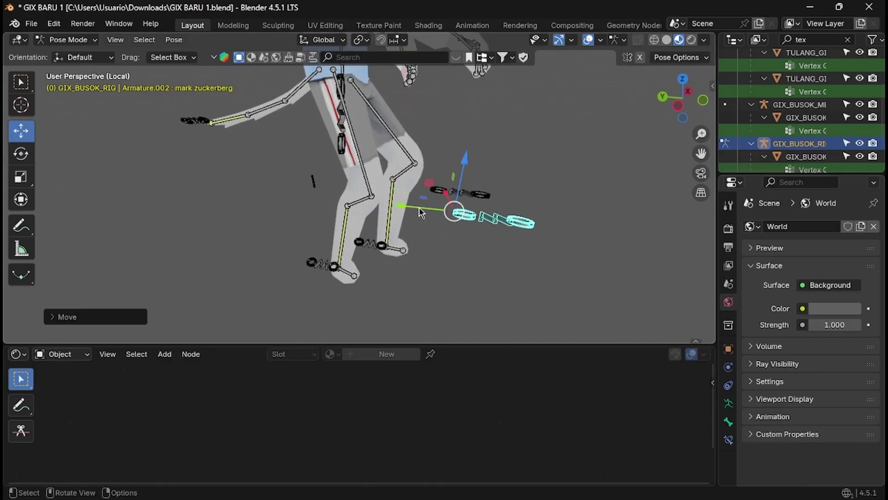
left_click_drag(422, 213, 370, 209)
middle_click_drag(370, 209, 387, 207)
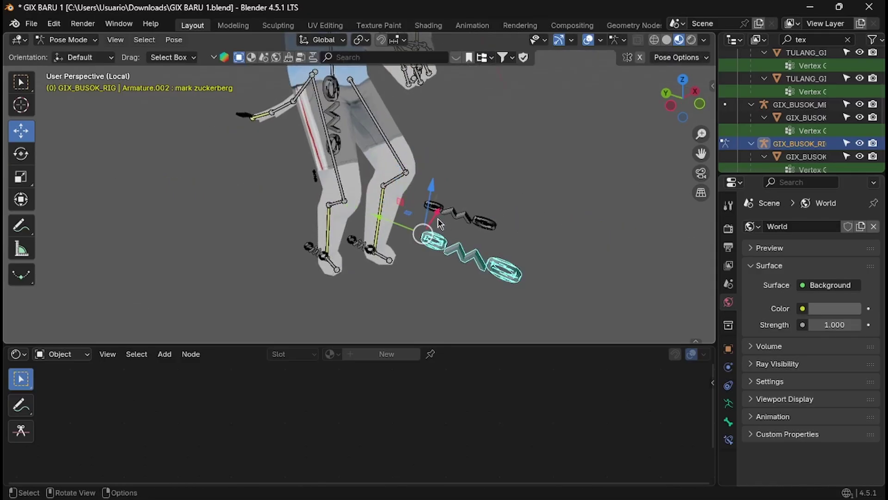
left_click_drag(438, 217, 410, 262)
middle_click_drag(455, 226, 393, 212)
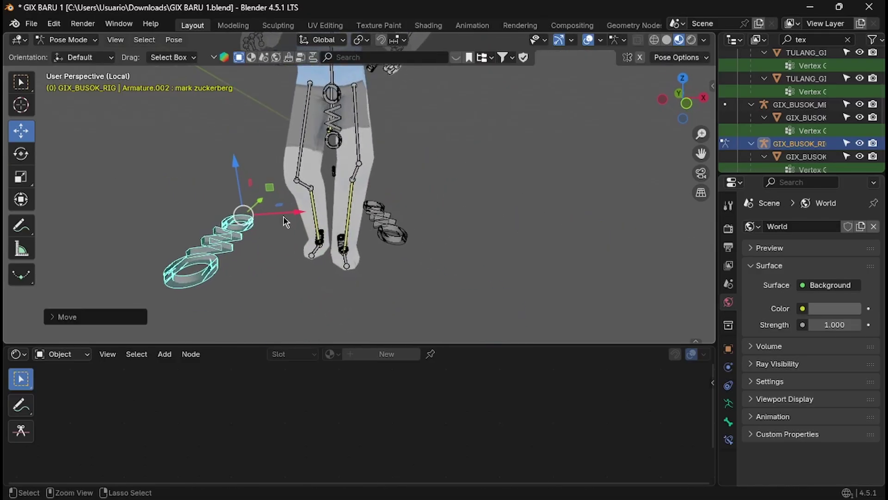
mouse_move(286, 223)
left_mouse_down()
mouse_move(324, 218)
mouse_move(278, 222)
mouse_move(311, 229)
mouse_move(272, 230)
mouse_move(295, 226)
left_mouse_up()
key("ctrl+z")
- Shift the other knee control bone, elon musk, slightly
left_click(396, 227)
mouse_move(422, 199)
left_mouse_down()
mouse_move(449, 198)
mouse_move(423, 200)
left_mouse_up()
left_click(478, 233)
- Move the foot control bone uddin forward along the global Y axis
middle_click_drag(477, 232, 396, 254)
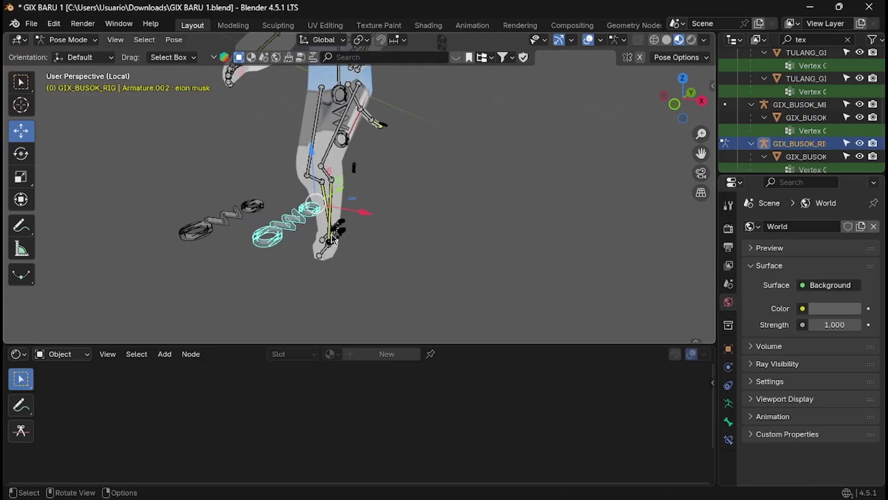
left_click(336, 234)
middle_click_drag(335, 234, 341, 262)
key("g")
key("y")
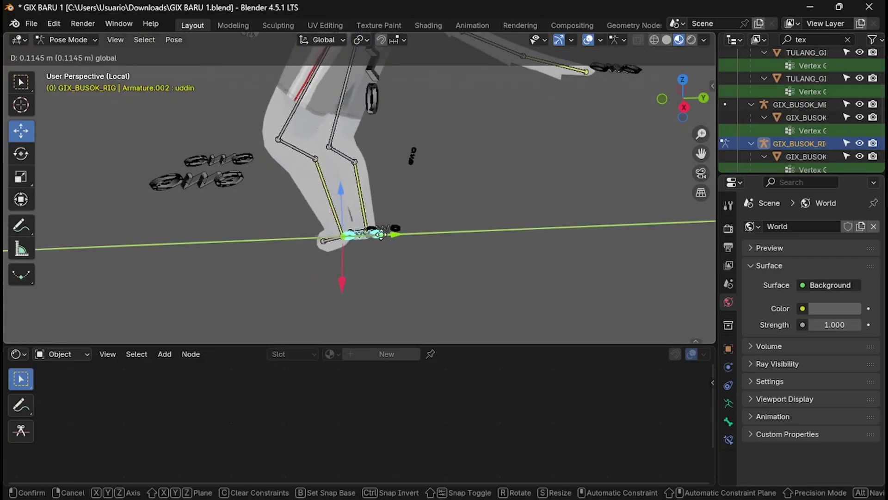
key("y")
key("y")
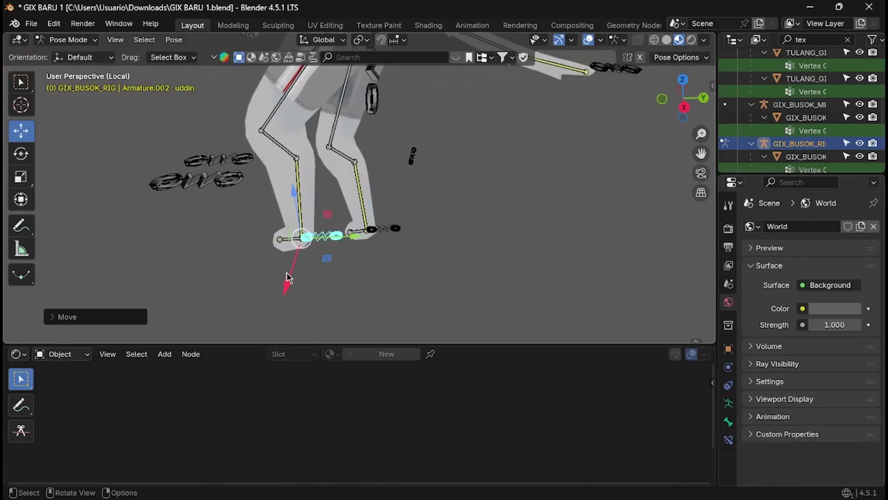
left_click(322, 185)
- Try moving the uddin foot control freely upward to bend the left leg
middle_click_drag(322, 185, 290, 244)
key("g")
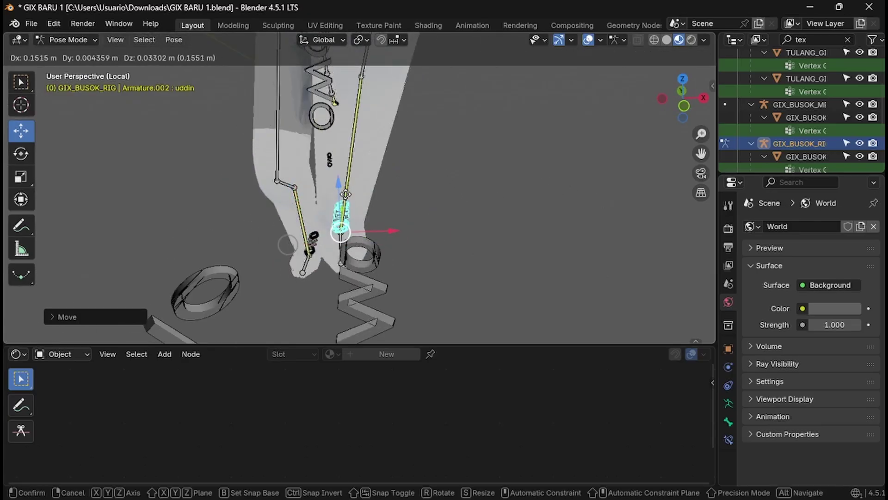
left_click(320, 213)
scroll(535, 200, "down", 5)
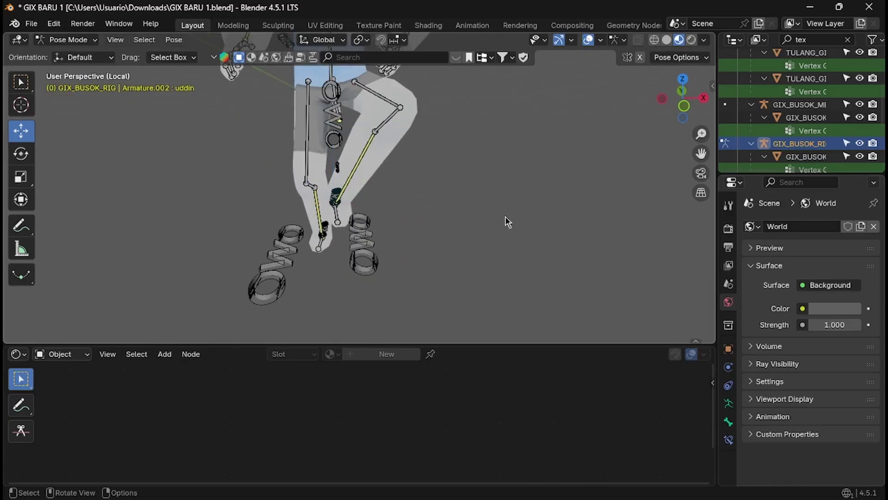
- Try moving the tail-tip control bone ujung ekor in several directions, undoing each move
middle_click_drag(505, 222, 363, 185)
middle_click_drag(414, 208, 500, 192)
left_click(604, 139)
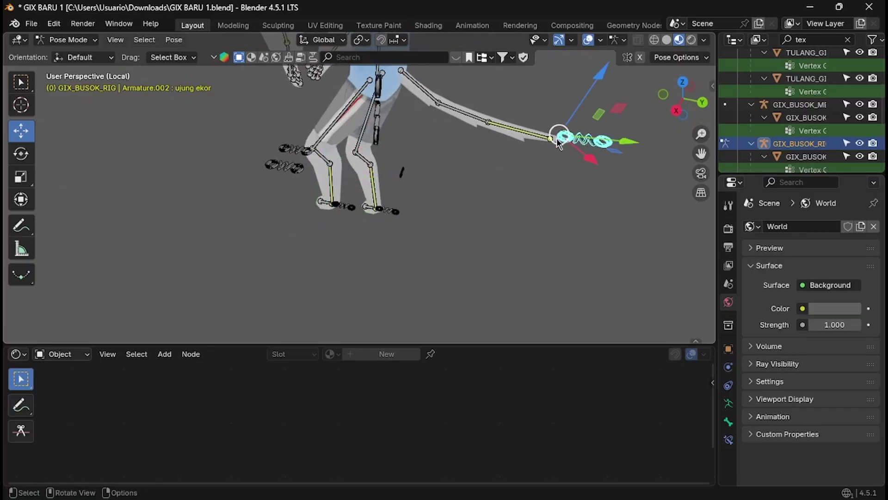
left_click_drag(557, 139, 523, 129)
middle_click_drag(523, 132, 296, 139)
key("ctrl+z")
middle_click_drag(460, 159, 326, 204)
left_click_drag(199, 211, 259, 185)
key("ctrl+z")
left_click_drag(224, 147, 222, 138)
key("ctrl+z")
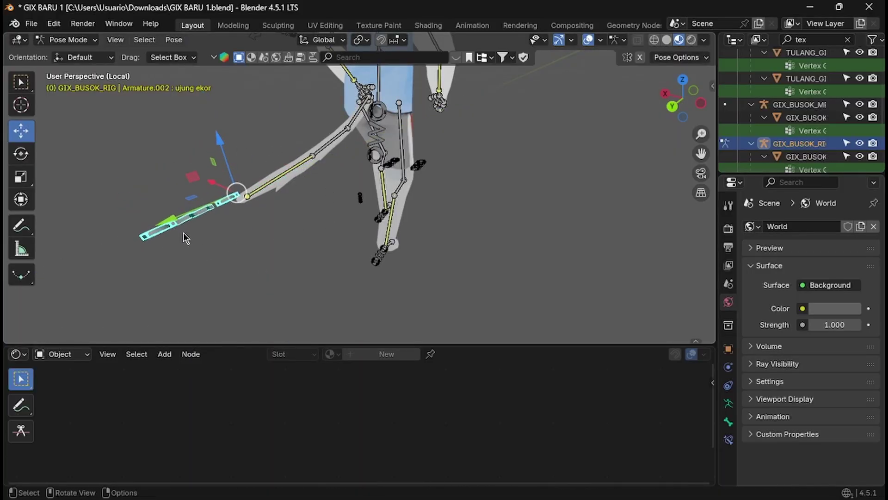
- Try moving the whole body with the hip control bone and undo the move
middle_click_drag(379, 282, 360, 208)
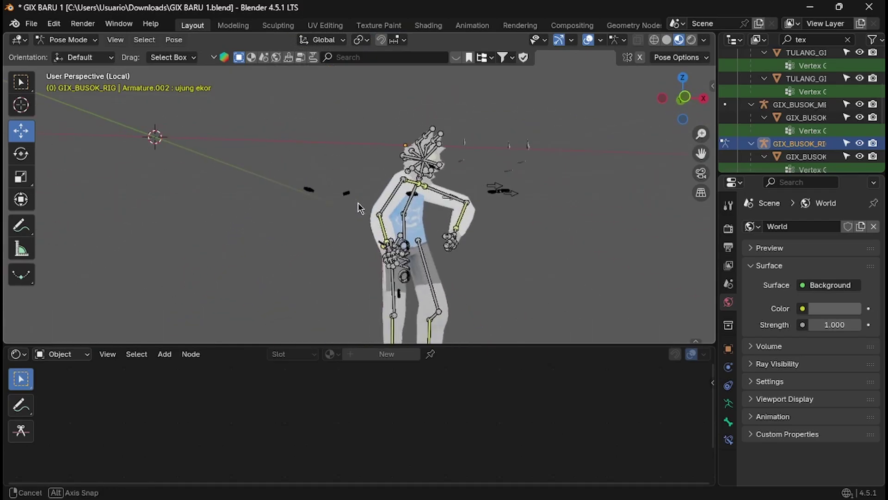
middle_click_drag(473, 260, 438, 266)
left_click_drag(422, 275, 443, 268)
scroll(508, 256, "down", 2)
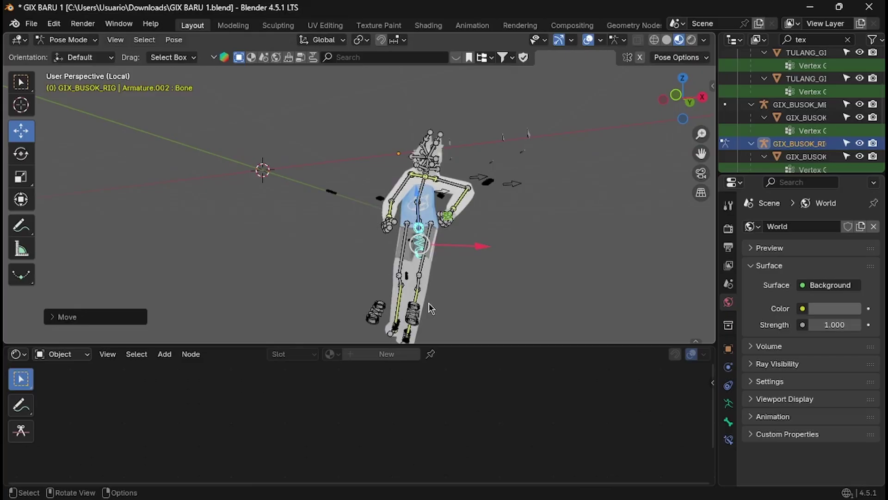
key("ctrl+z")
- Try lowering the hip control bone into a crouch and shifting it along the Y axis, undoing both moves
left_click_drag(701, 153, 692, 90)
scroll(513, 218, "up", 2)
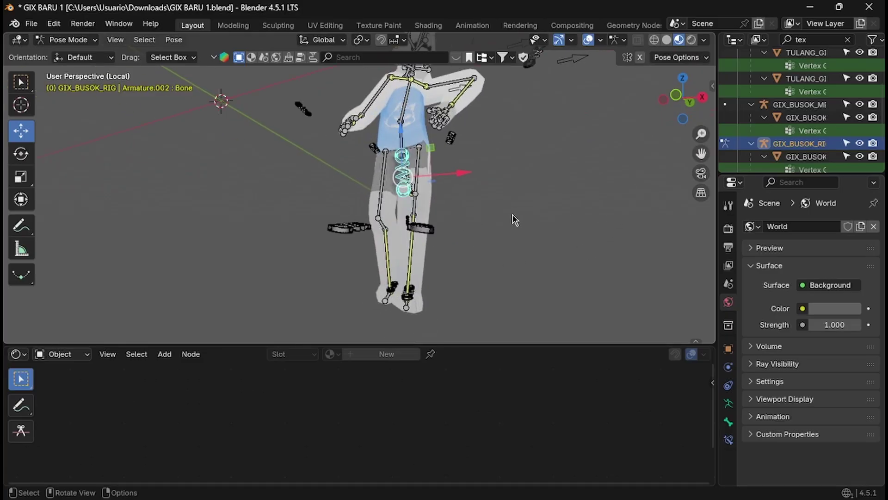
middle_click_drag(513, 218, 455, 215)
key("g")
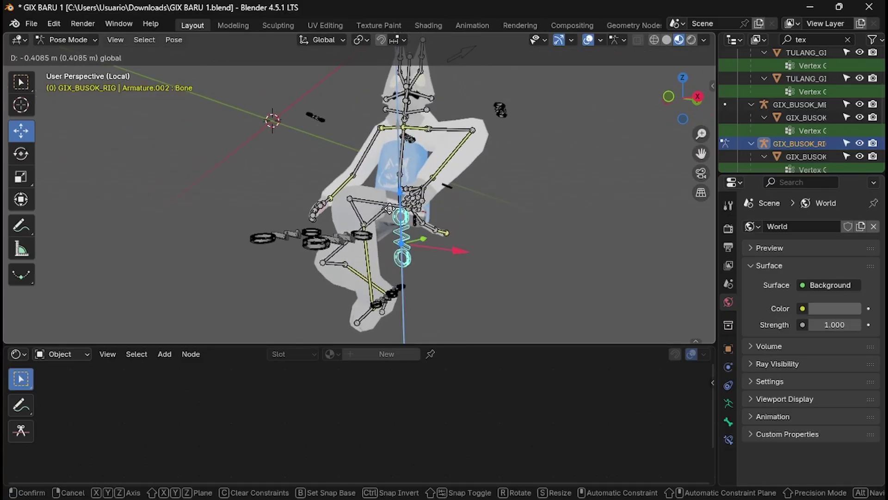
left_click(400, 190)
middle_click_drag(401, 189, 409, 228)
key("g")
key("y")
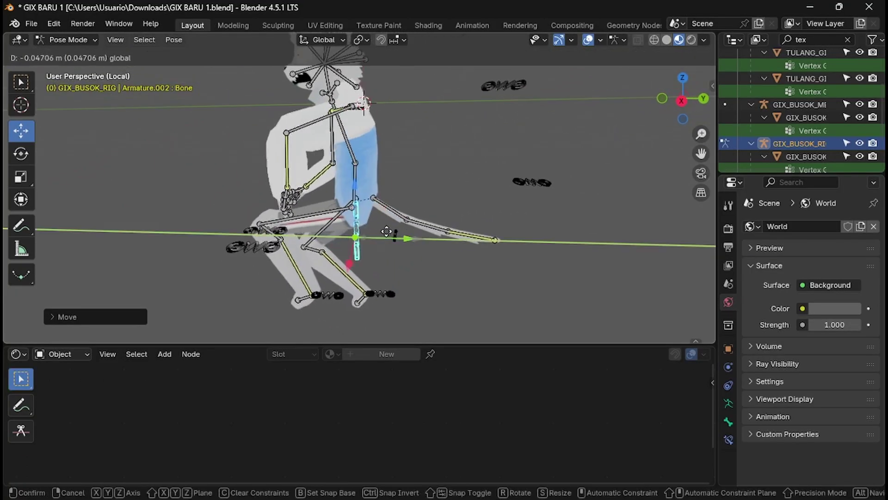
left_click(415, 238)
key("ctrl+z")
middle_click_drag(457, 201, 497, 162)
key("ctrl+z")
middle_click_drag(526, 258, 680, 98)
middle_click_drag(532, 223, 278, 65)
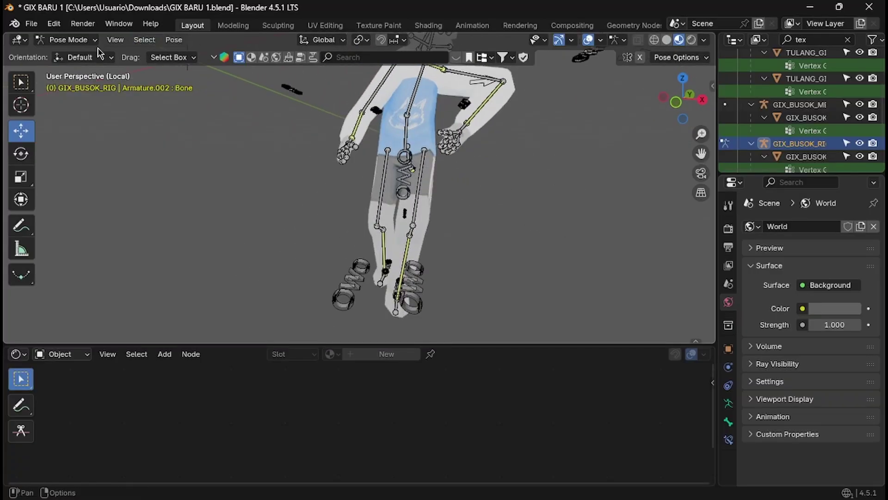
- Switch from Pose Mode to Object Mode, select the GIX_BUSOK_RIG body armature and hide it
left_click(78, 39)
left_click(76, 54)
middle_click_drag(304, 193, 577, 137)
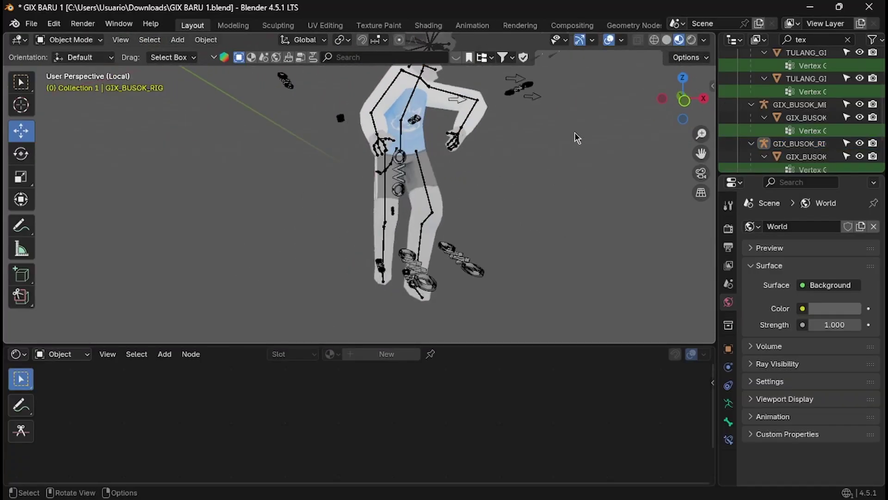
left_click_drag(697, 147, 625, 267)
middle_click_drag(593, 176, 447, 139)
scroll(454, 183, "up", 3)
scroll(446, 139, "up", 3)
scroll(398, 128, "down", 6)
left_click(318, 214)
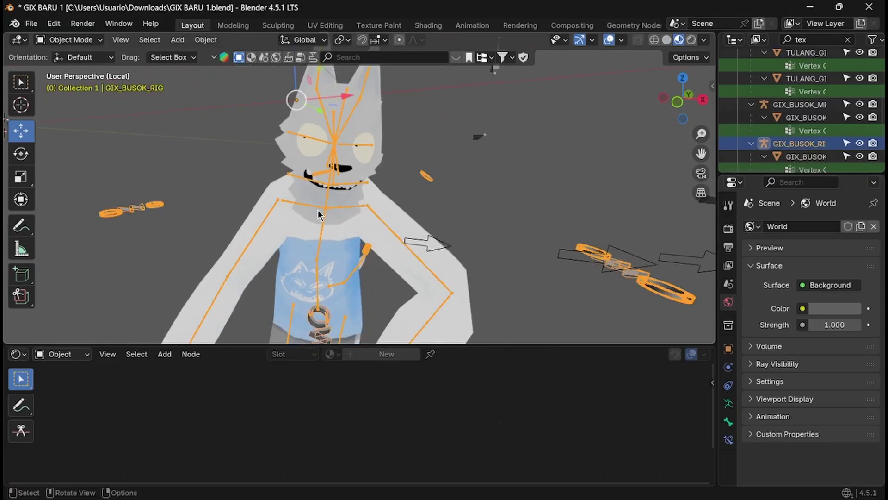
key("h")
- Select the CONTROL_FACE_GIX_BUSOK armature beside the head and switch it to Pose Mode
middle_click_drag(521, 204, 481, 155)
left_click(463, 153)
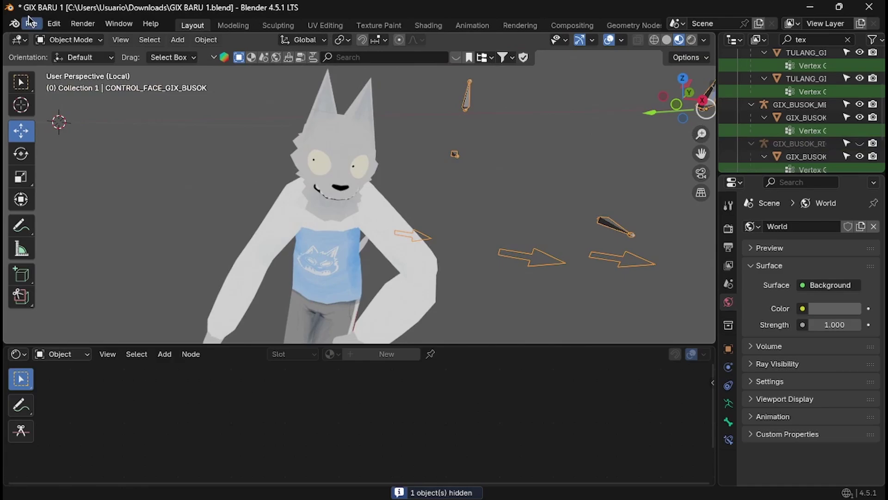
left_click(64, 39)
left_click(72, 83)
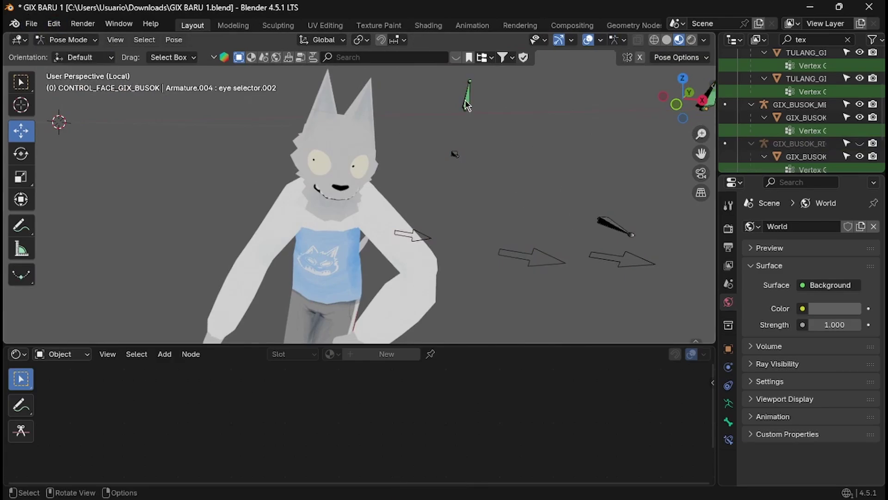
- Try moving the Bone.001 face control slightly without an axis constraint
left_click_drag(465, 115, 454, 117)
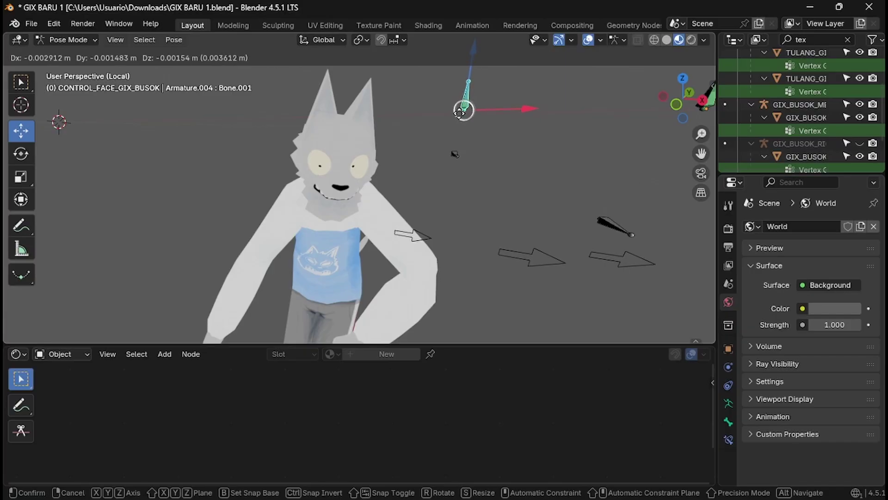
left_click_drag(460, 111, 460, 112)
- Try moving the eye selector arrow bone up and down along the Z axis to change the eyelids
middle_click_drag(480, 187, 435, 236)
middle_click_drag(503, 206, 426, 199)
left_click_drag(426, 198, 423, 135)
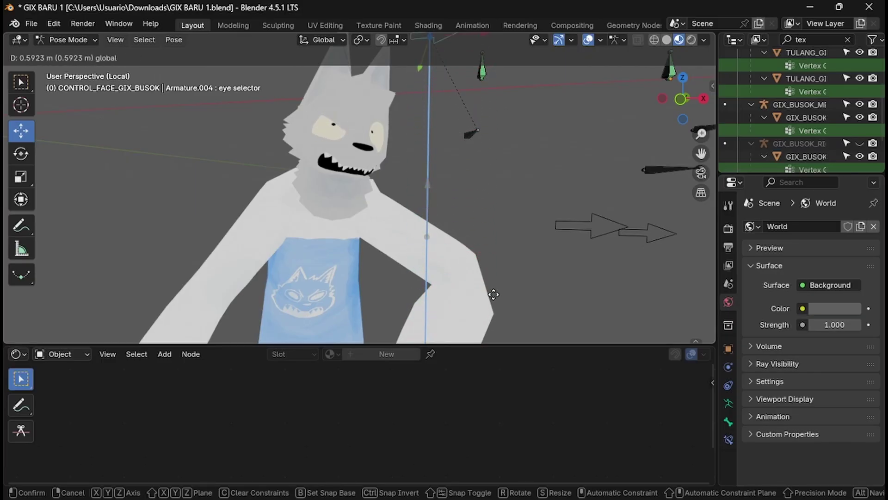
left_click(522, 187)
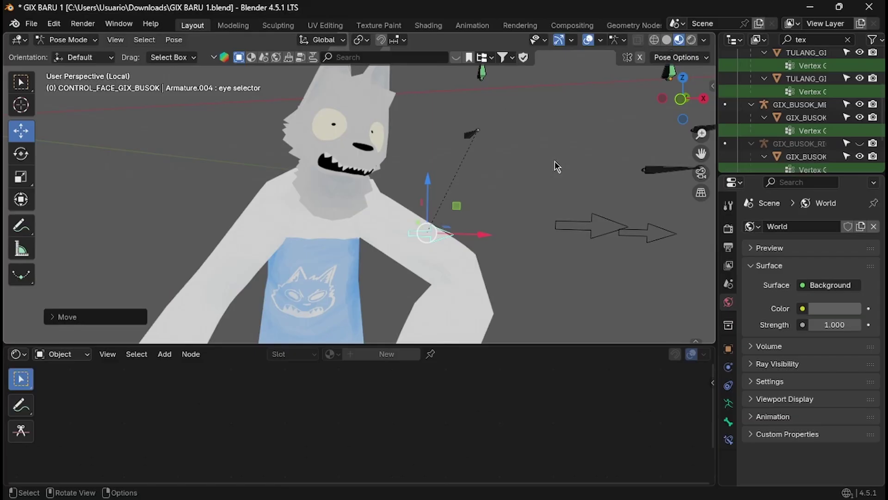
- Try moving the selector base.003 face control in several directions, undoing each move
scroll(573, 162, "down", 4)
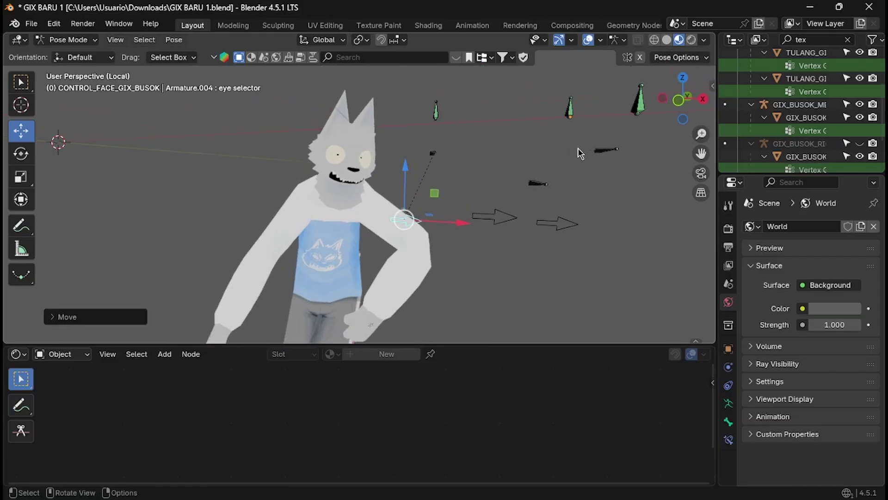
left_click(610, 152)
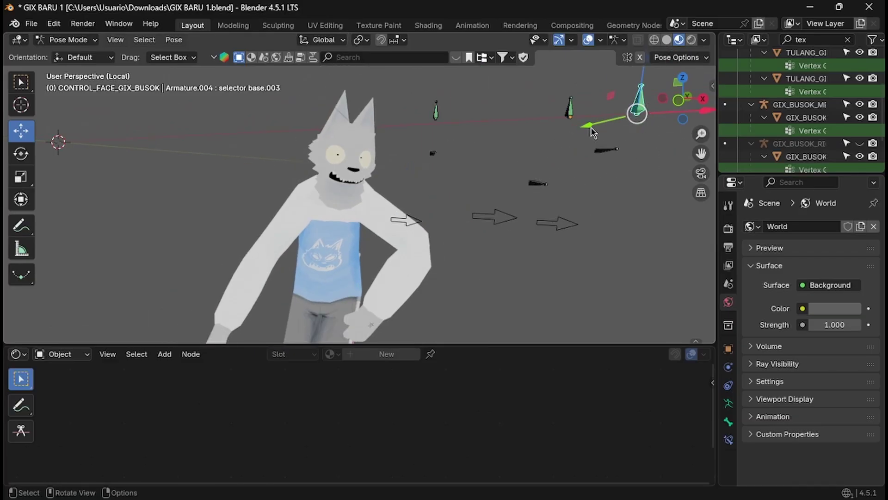
left_click_drag(655, 119, 595, 115)
left_click_drag(465, 130, 467, 130)
key("ctrl+z")
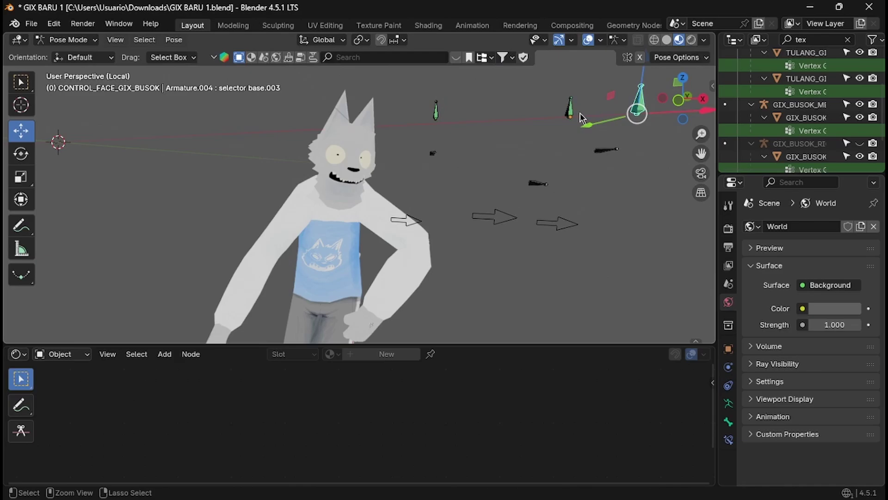
left_click_drag(652, 90, 614, 145)
key("ctrl+z")
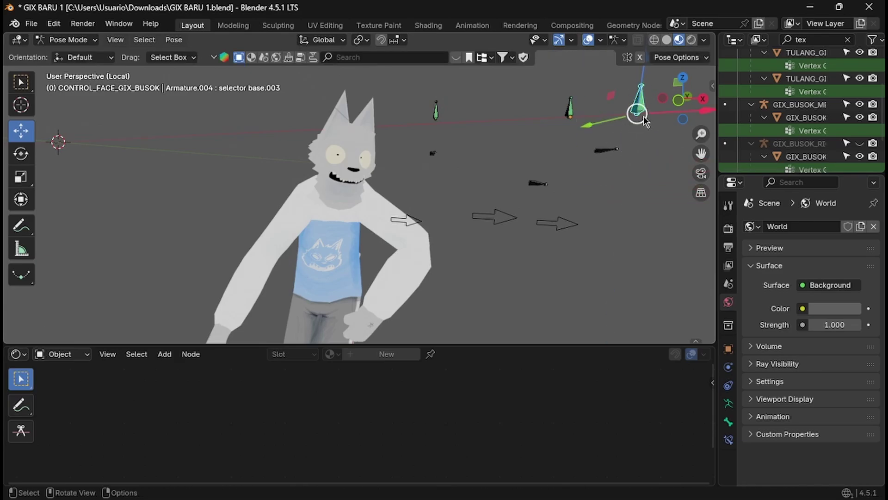
left_click_drag(641, 116, 462, 158)
key("ctrl+z")
- Move the selector base.003 bone away from the character along the X axis and examine the pupils up close
scroll(464, 148, "down", 2)
left_click_drag(560, 152, 665, 149)
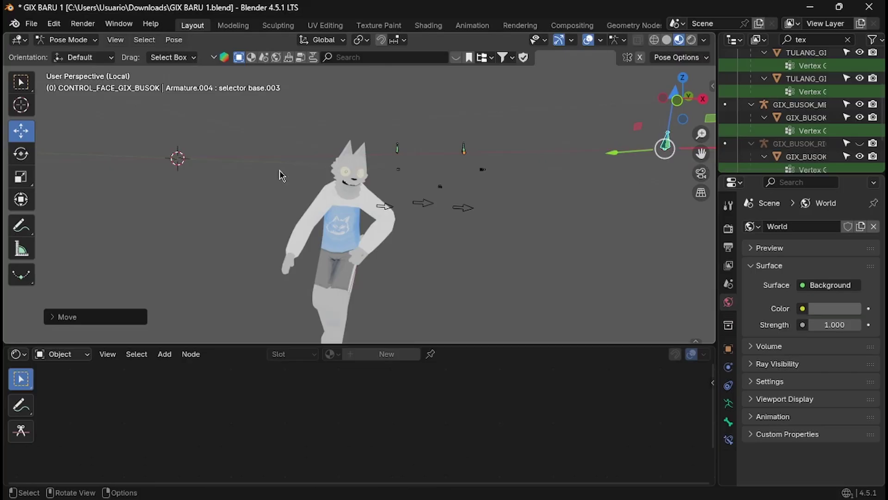
scroll(429, 161, "up", 7)
scroll(429, 161, "down", 2)
middle_click_drag(431, 148, 468, 168)
scroll(471, 158, "down", 4)
scroll(391, 154, "up", 5)
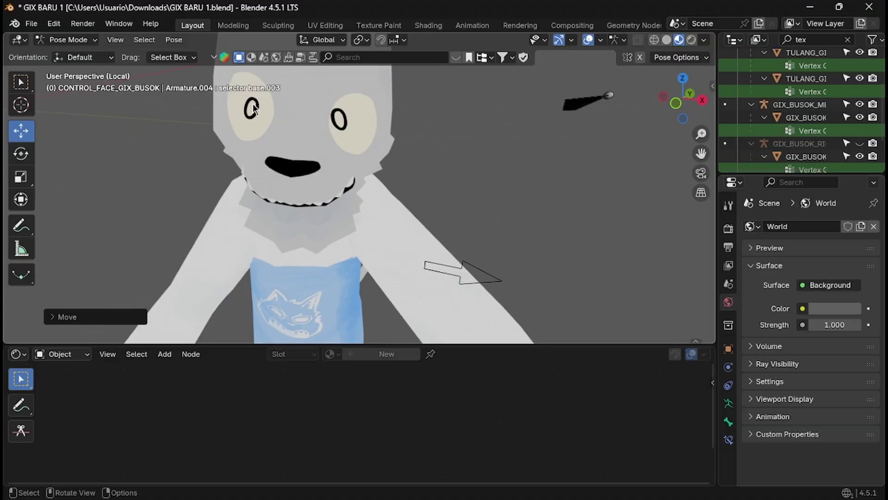
scroll(424, 155, "down", 2)
middle_click_drag(429, 153, 467, 165)
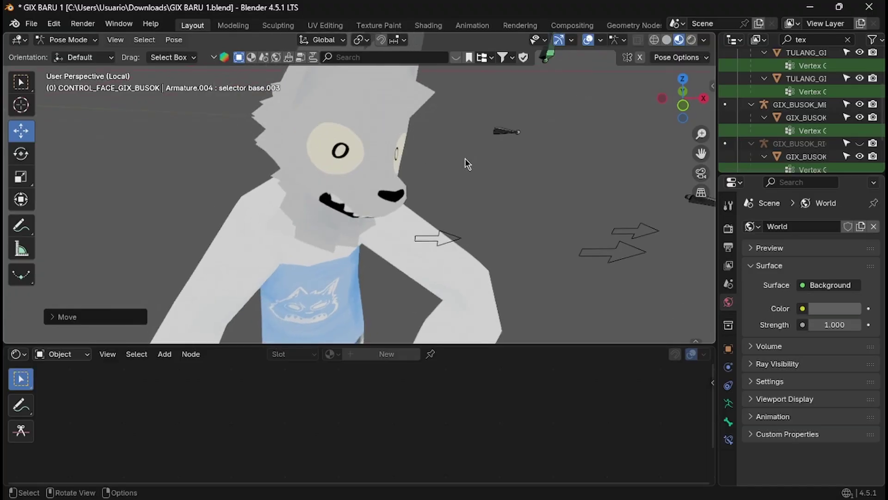
- Try moving selector base.003 back toward the character along the X axis, examine the pupils, and undo the move
scroll(469, 164, "down", 4)
left_click_drag(696, 158, 676, 159)
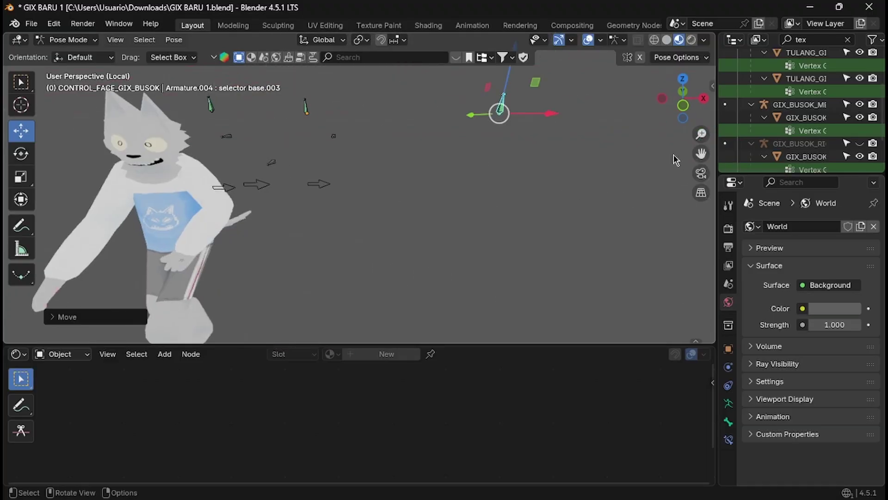
left_click_drag(547, 118, 485, 128)
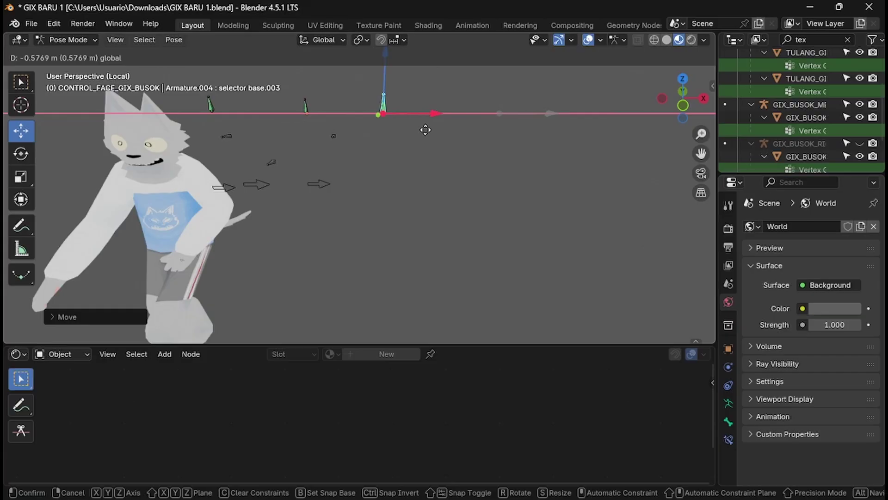
left_click_drag(400, 131, 400, 132)
scroll(451, 151, "up", 2)
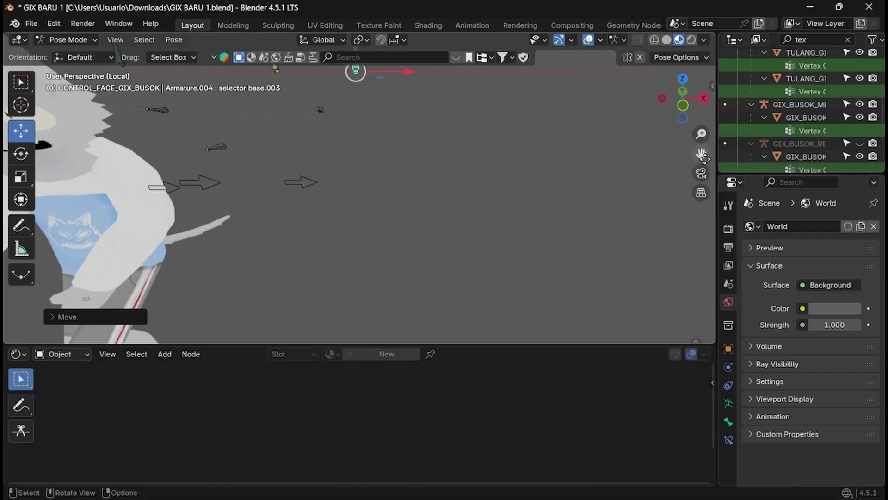
left_click_drag(701, 154, 879, 192)
scroll(349, 152, "up", 8)
middle_click_drag(422, 171, 391, 169)
scroll(390, 168, "down", 9)
middle_click_drag(505, 175, 585, 174)
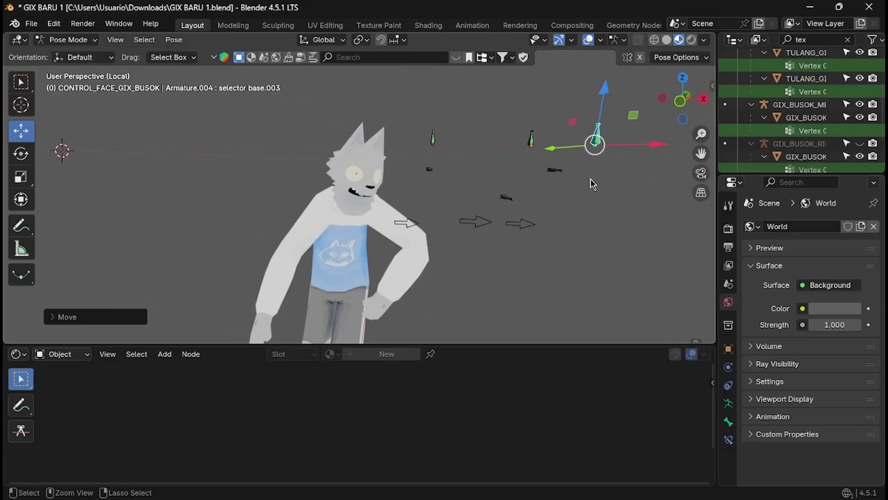
key("ctrl+z")
- Try raising the eye selector arrow bone nearest the character along the Z axis and undo the move
scroll(463, 234, "up", 1)
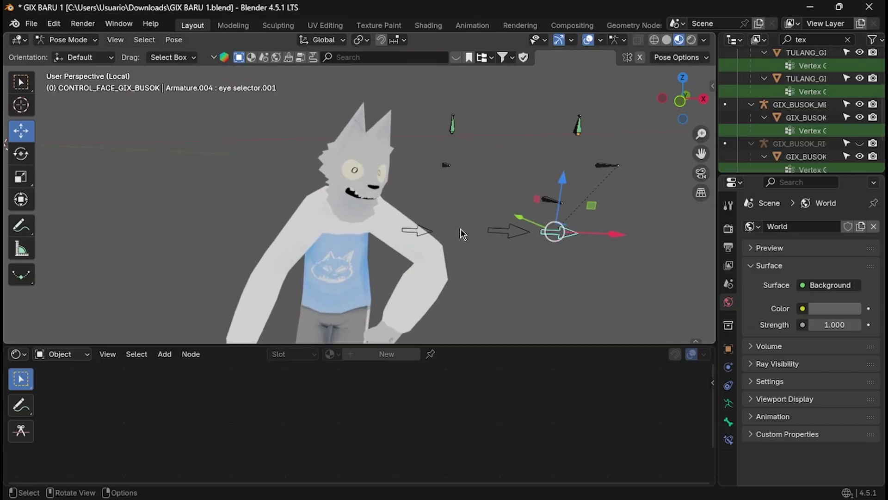
left_click(418, 237)
scroll(455, 226, "up", 1)
middle_click_drag(458, 222, 442, 213)
left_click_drag(430, 200, 429, 165)
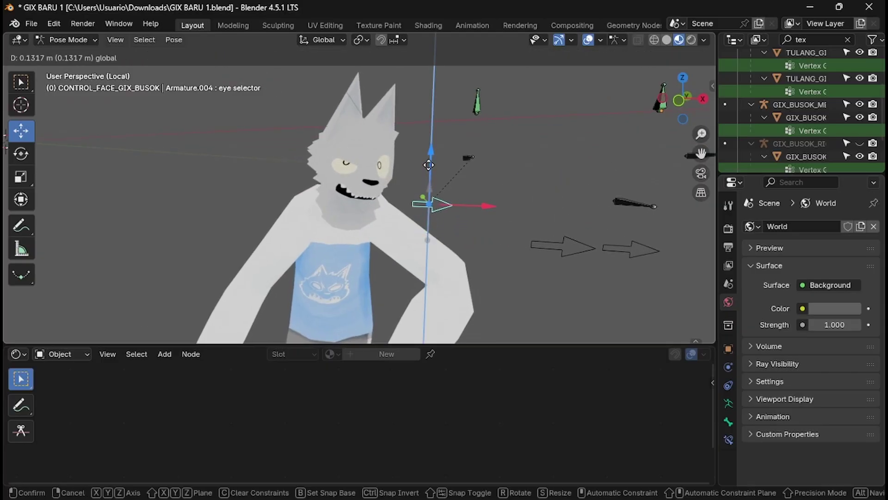
key("ctrl+z")
- Raise the eye selector.002 arrow bone along the Z axis to close the character's mouth
left_click_drag(561, 208, 558, 172)
middle_click_drag(445, 208, 415, 198)
- Try lowering eye selector.002 along the Z axis to open the mouth, examine the teeth, and undo the move
left_click_drag(573, 177, 507, 308)
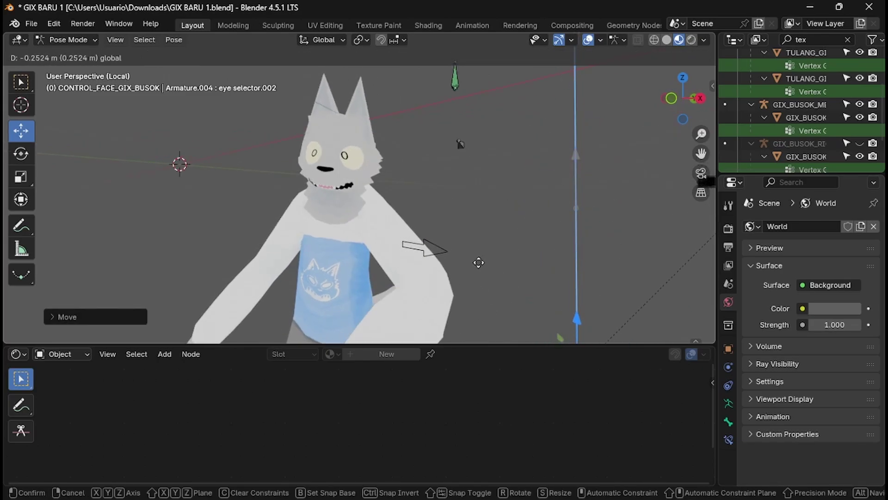
left_click_drag(479, 263, 503, 227)
middle_click_drag(503, 228, 484, 215)
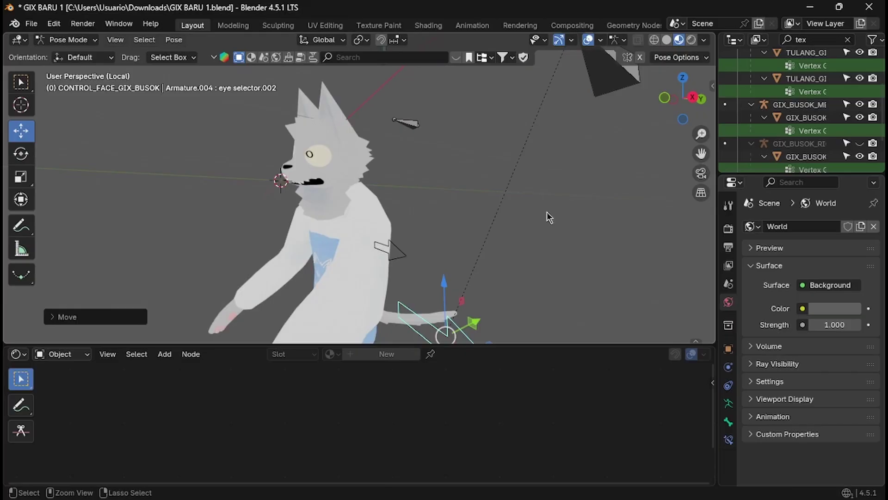
middle_click_drag(547, 213, 519, 178)
left_click_drag(507, 158, 433, 190)
scroll(406, 200, "up", 4)
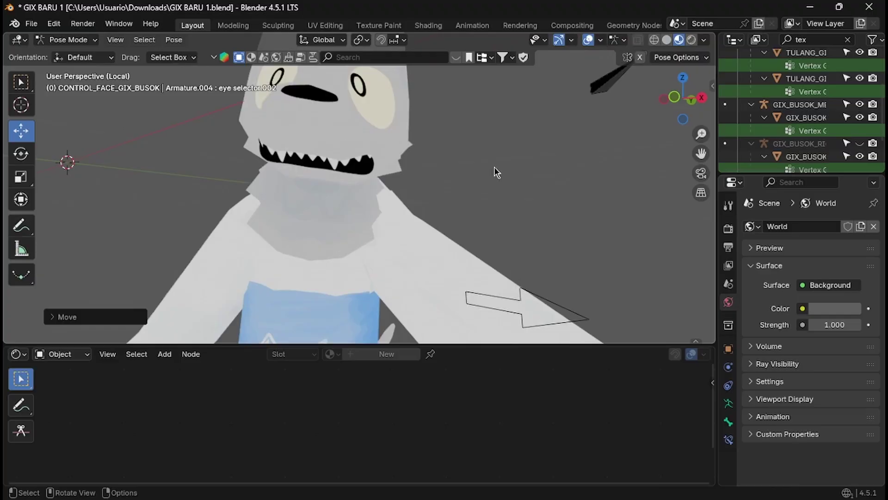
key("ctrl+z")
- Try lowering the eye selector.001 arrow bone along the Z axis to close one eye, and cancel the move
scroll(477, 174, "down", 4)
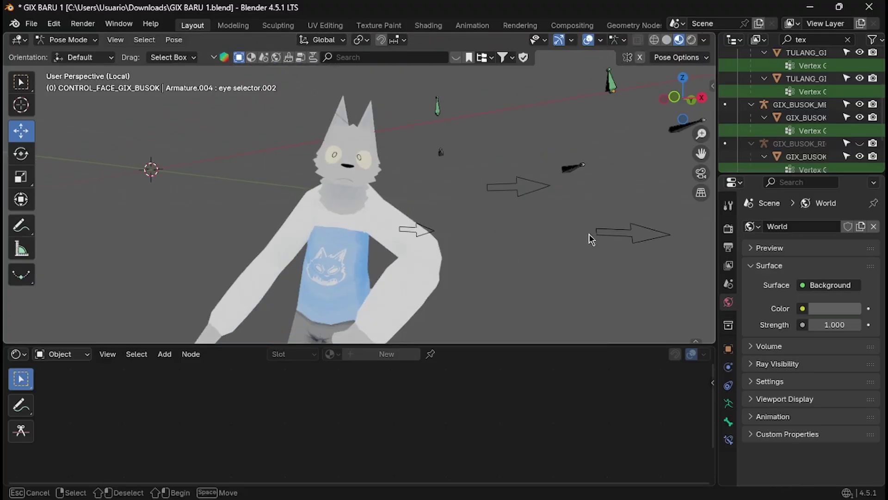
left_click_drag(621, 194, 605, 201)
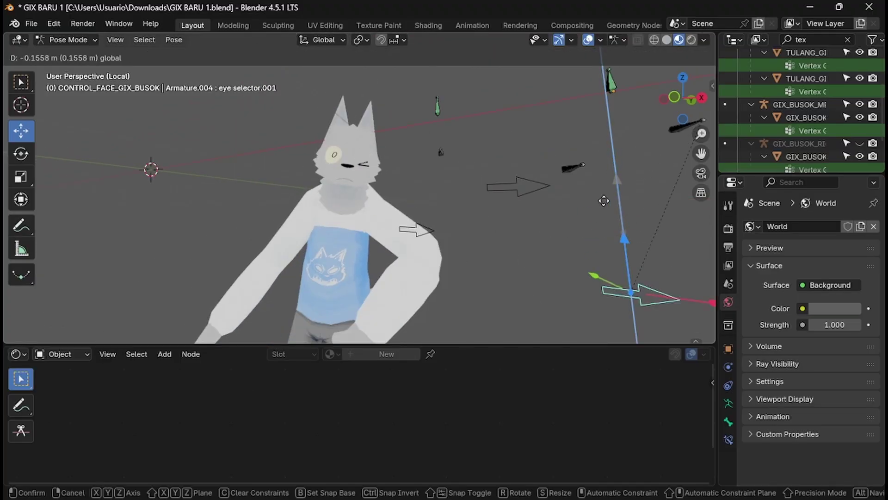
right_click(576, 253)
scroll(547, 271, "down", 1)
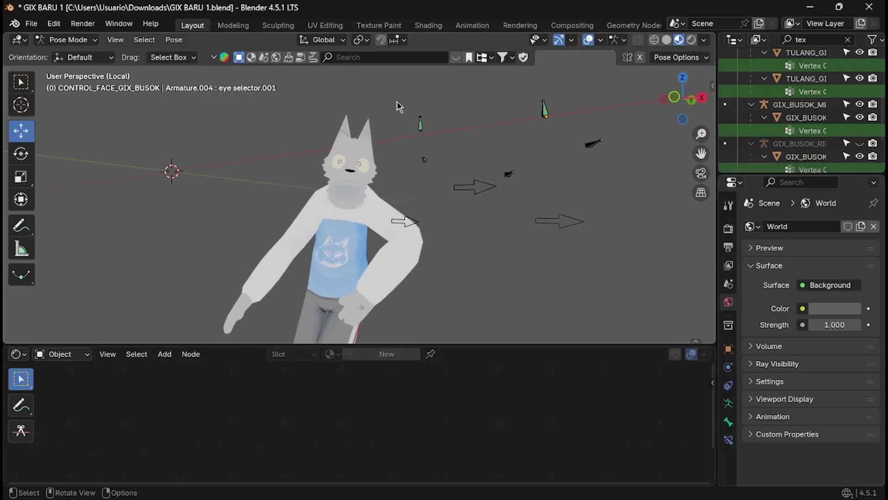
- Try moving the Bone.001 and Bone face controls freely, undoing each move
middle_click_drag(488, 119, 443, 150)
scroll(433, 149, "up", 1)
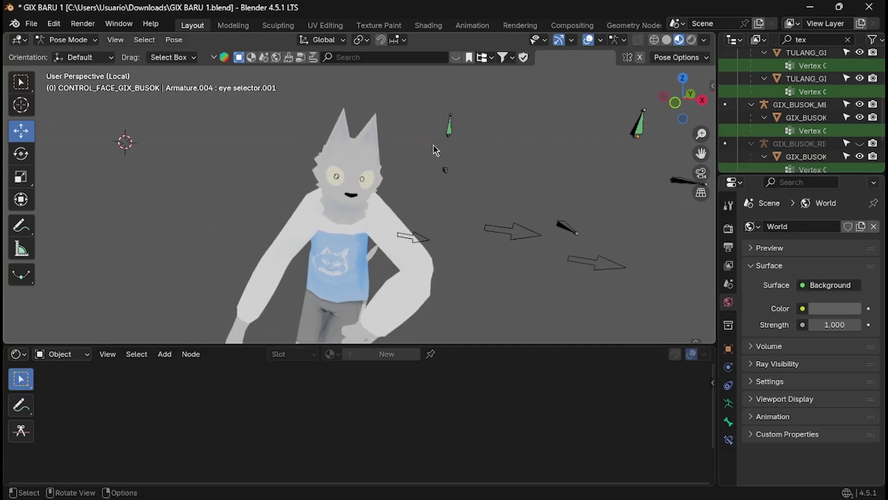
left_click_drag(486, 135, 469, 153)
key("ctrl+z")
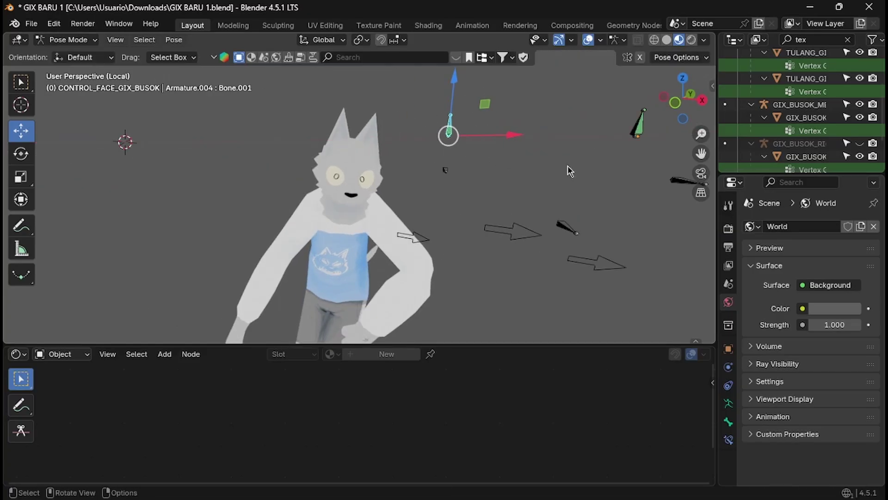
scroll(648, 138, "down", 1)
left_click_drag(634, 153, 613, 160)
key("ctrl+z")
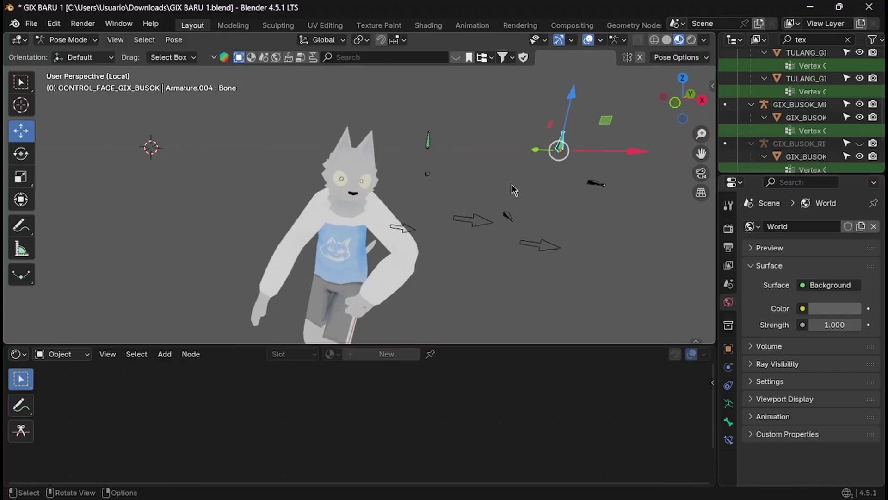
- Try moving the distant selector base.003 control freely toward the character
left_click(514, 190)
scroll(549, 183, "down", 2)
scroll(564, 176, "down", 2)
scroll(565, 176, "up", 3)
middle_click_drag(564, 176, 539, 176)
scroll(541, 177, "down", 2)
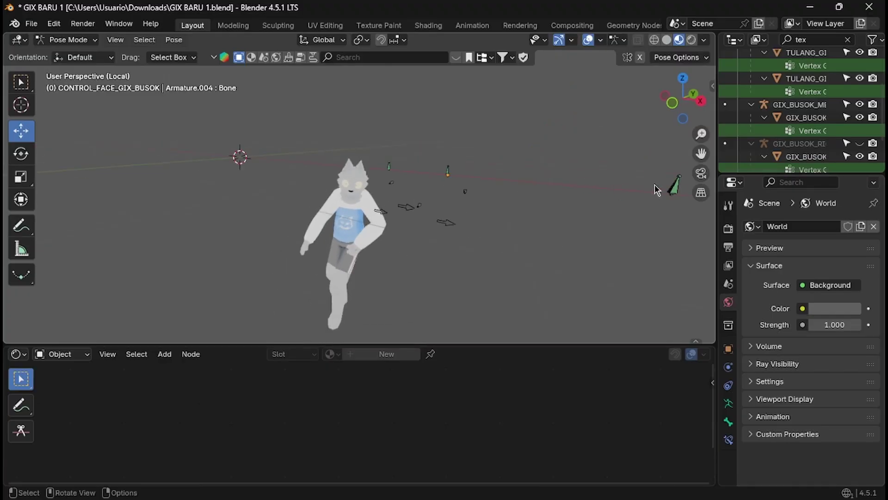
left_click_drag(672, 195, 553, 199)
scroll(478, 213, "up", 2)
middle_click_drag(478, 212, 621, 169)
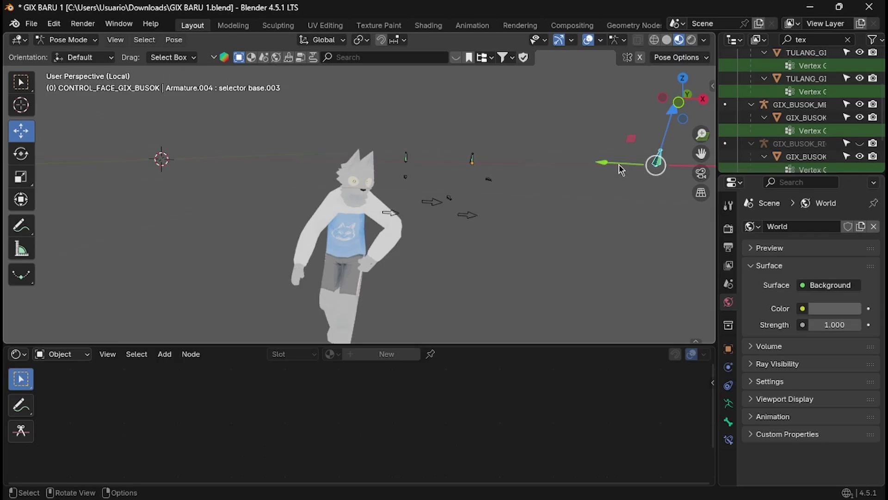
- Move selector base.003 along the X axis toward the character and inspect the face and pupils up close
left_click_drag(685, 170, 537, 182)
scroll(467, 172, "up", 5)
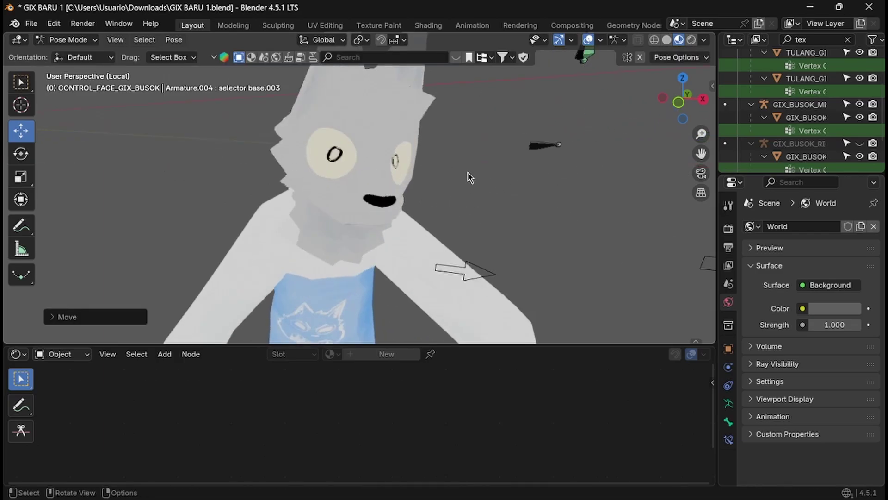
scroll(423, 169, "down", 6)
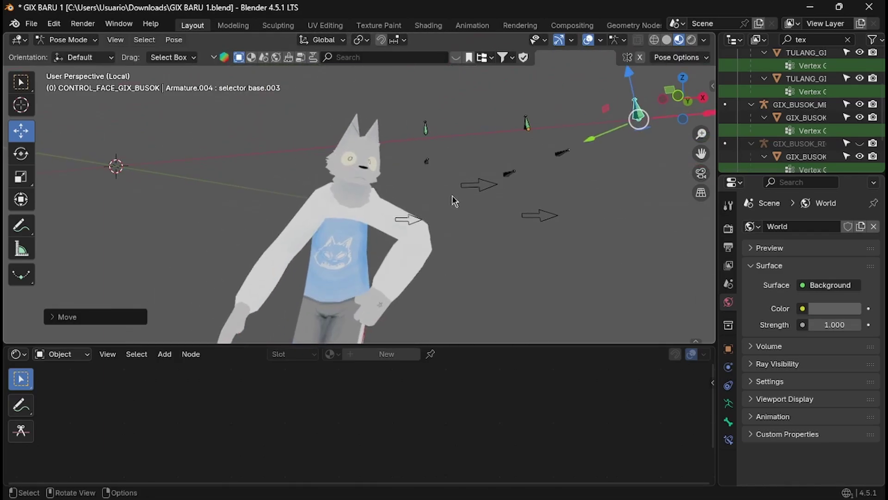
middle_click_drag(431, 189, 336, 223)
scroll(516, 239, "up", 4)
scroll(350, 227, "up", 5)
scroll(414, 181, "down", 6)
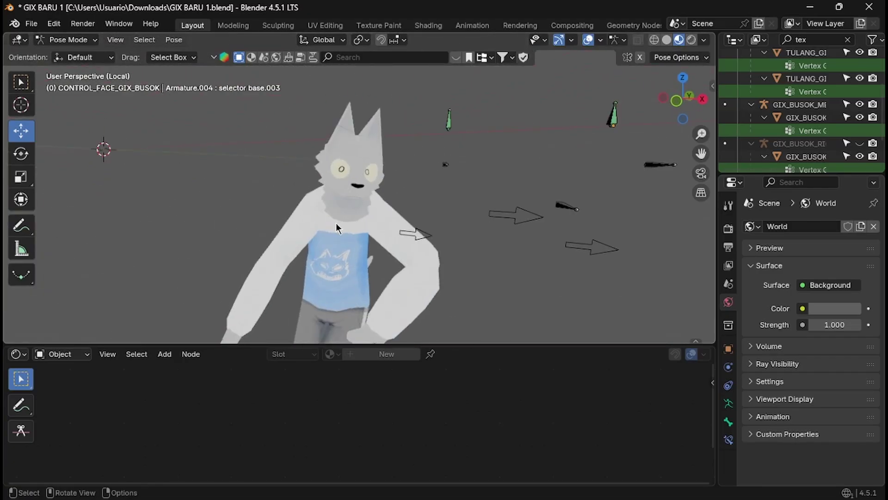